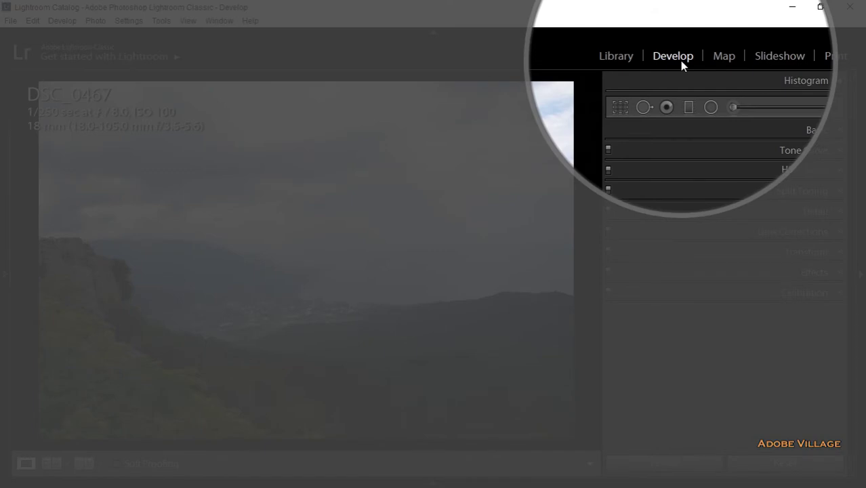
# - Expand the Basic panel to show Temp 5300 / Tint +12, and reveal the Navigator panel
pyautogui.click(828, 132)
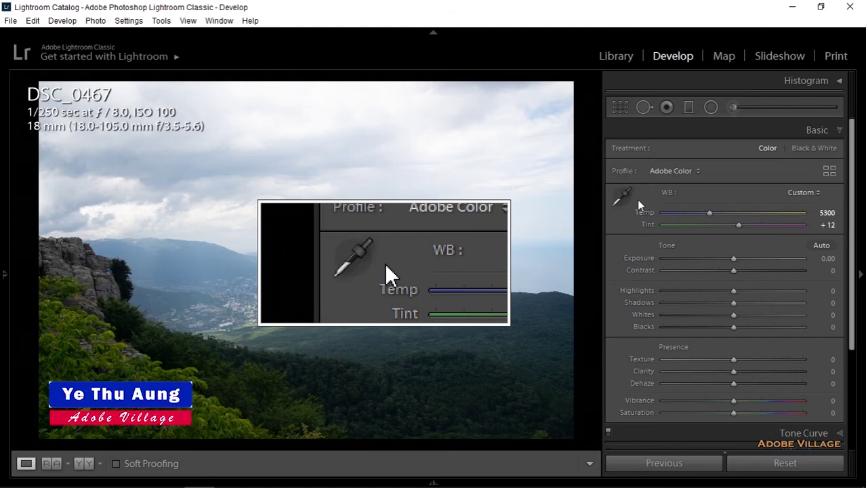
pyautogui.click(623, 199)
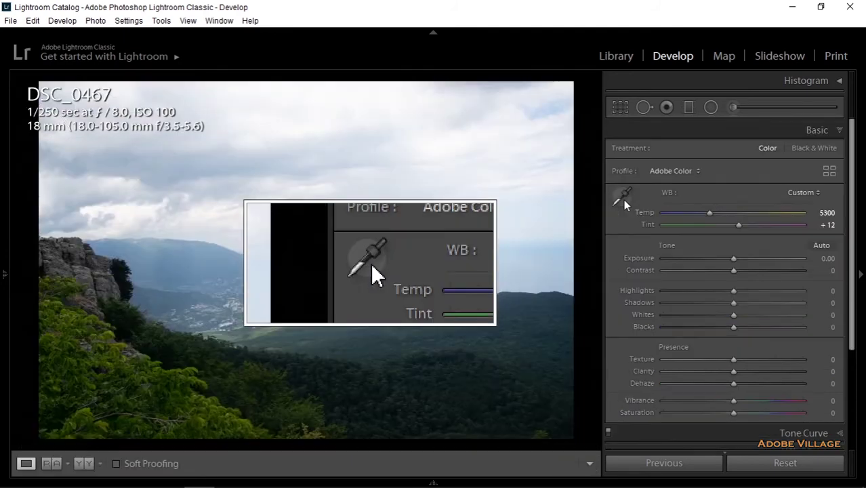
pyautogui.click(4, 274)
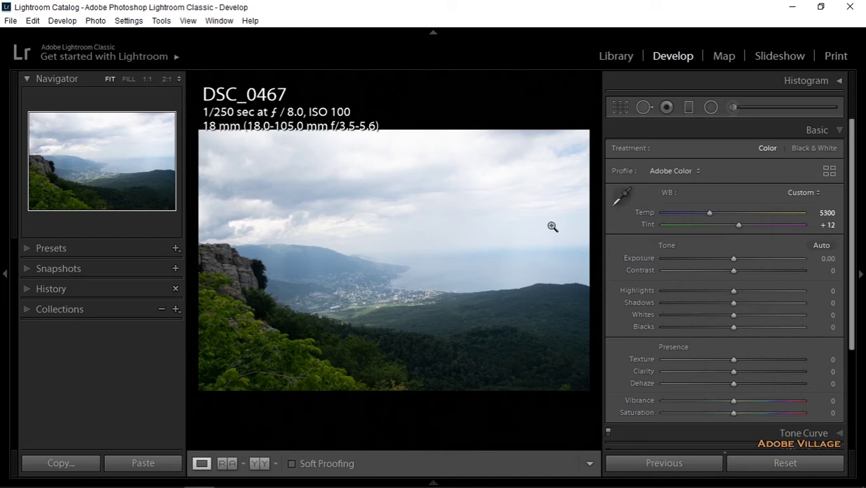
# - Activate the WB Selector eyedropper, revealing its Auto Dismiss, Show Loupe and Scale options
pyautogui.click(618, 198)
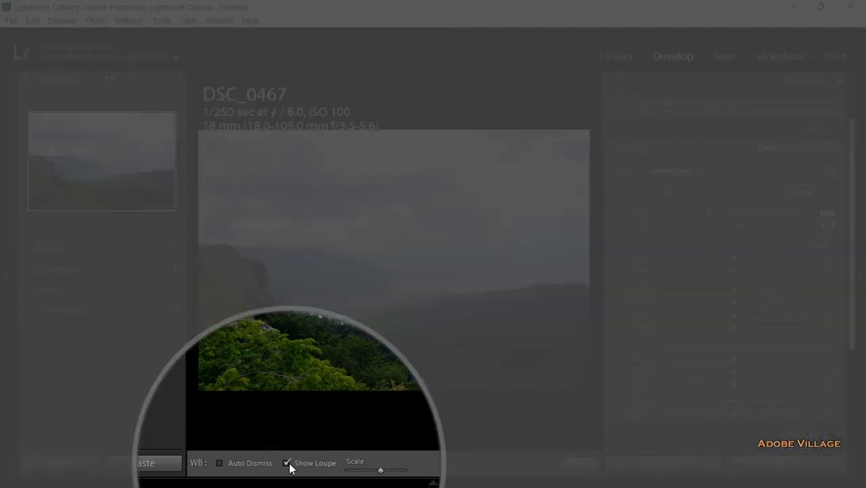
pyautogui.click(287, 462)
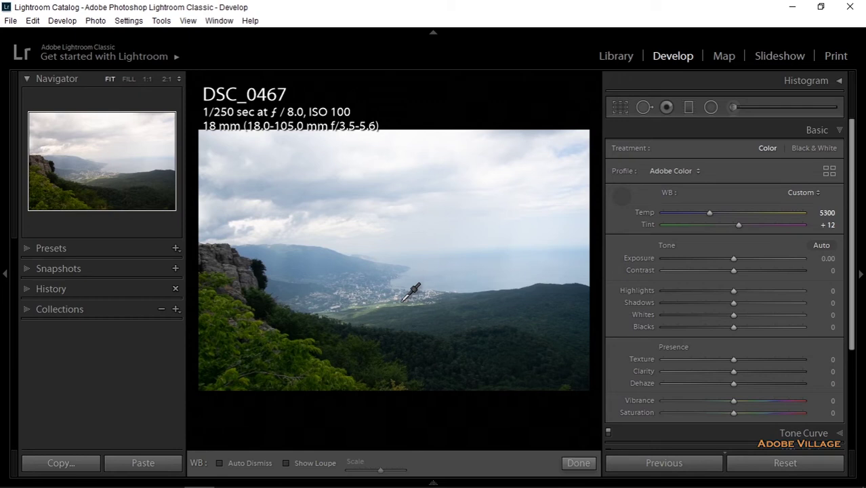
pyautogui.click(286, 463)
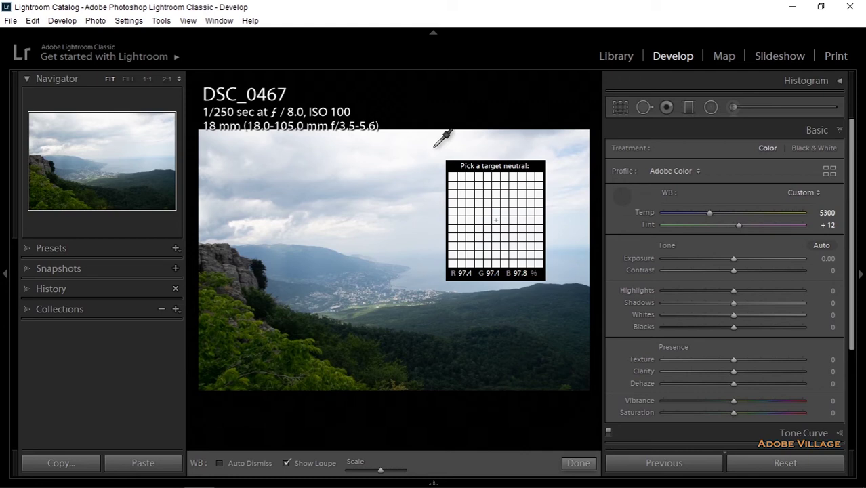
# - Sample the bright clouds for Temp 5550 / Tint +8, undoing a second cloud sample
pyautogui.click(435, 145)
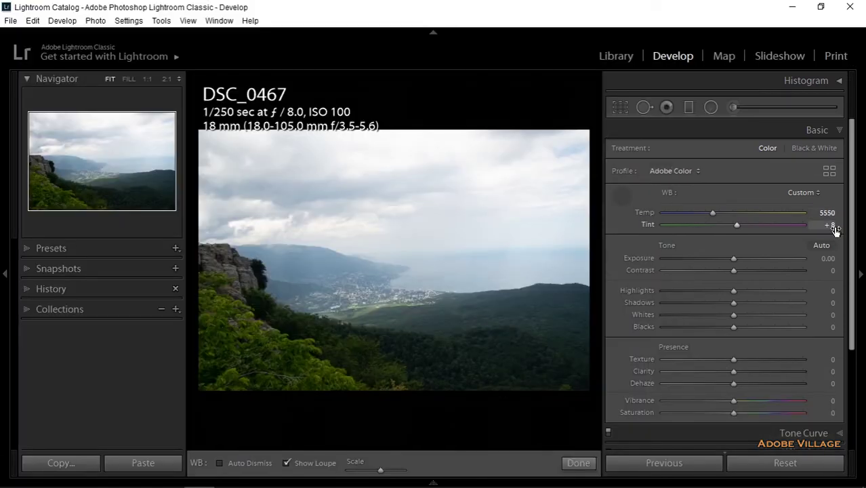
pyautogui.click(621, 196)
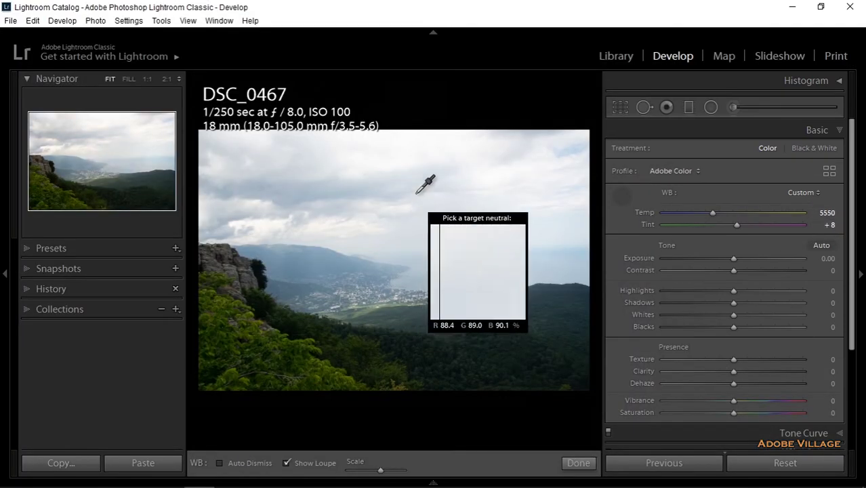
pyautogui.click(291, 183)
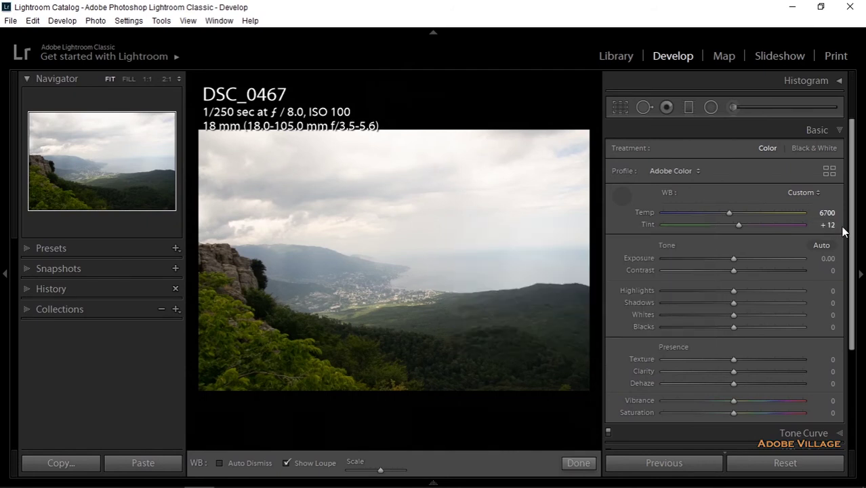
pyautogui.hotkey('ctrl', 'z')
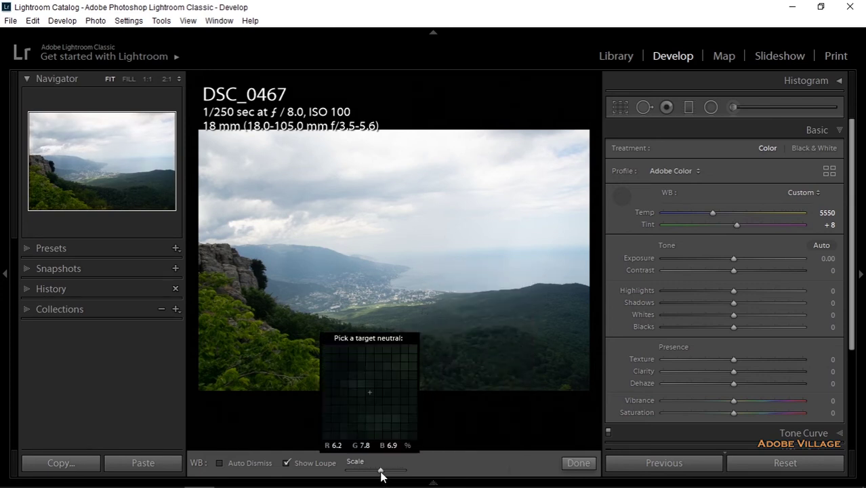
# - Drag the loupe Scale slider left for larger, fewer pixel cells in the sampling loupe
pyautogui.moveTo(381, 470); pyautogui.dragTo(357, 469)
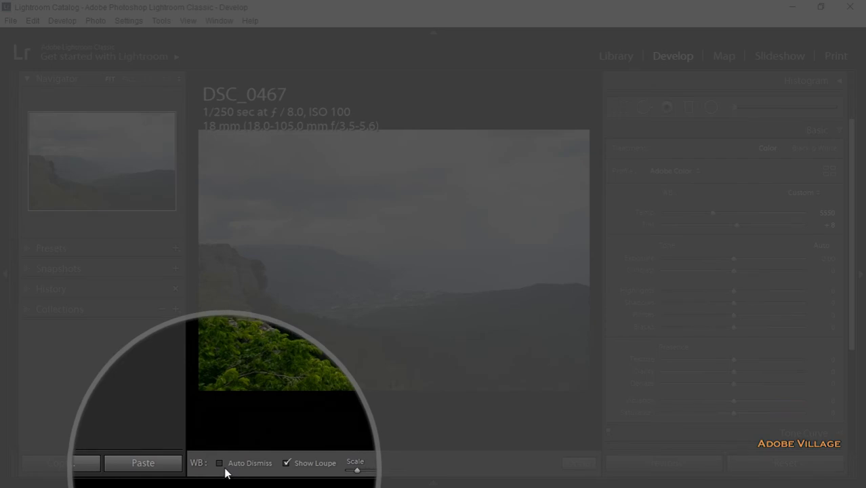
# - Turn on Auto Dismiss and sample the hazy sea, giving Temp 7300 / Tint +21
pyautogui.click(638, 193)
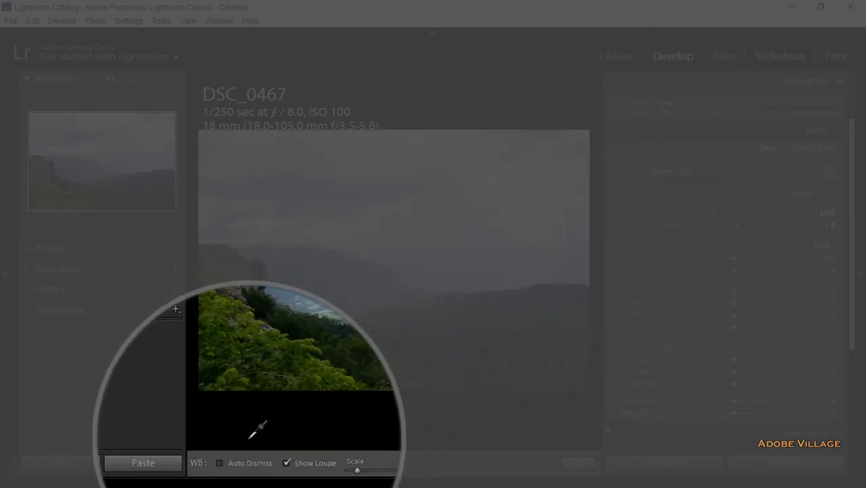
pyautogui.click(220, 463)
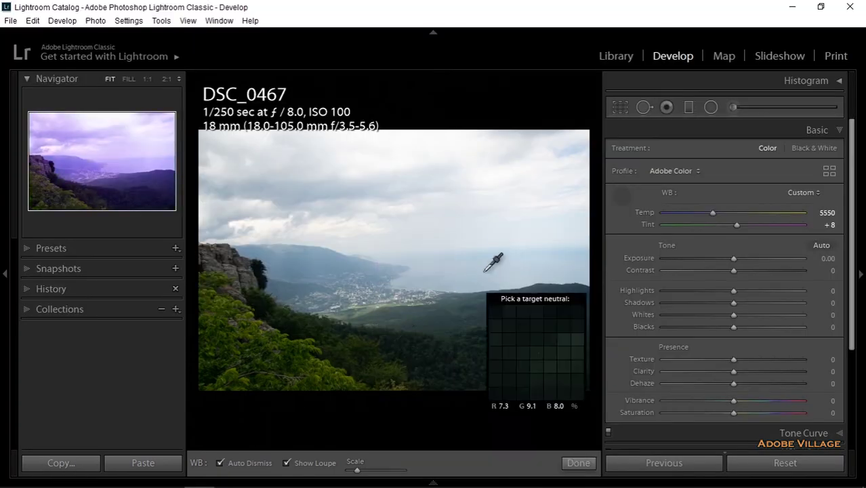
pyautogui.click(442, 256)
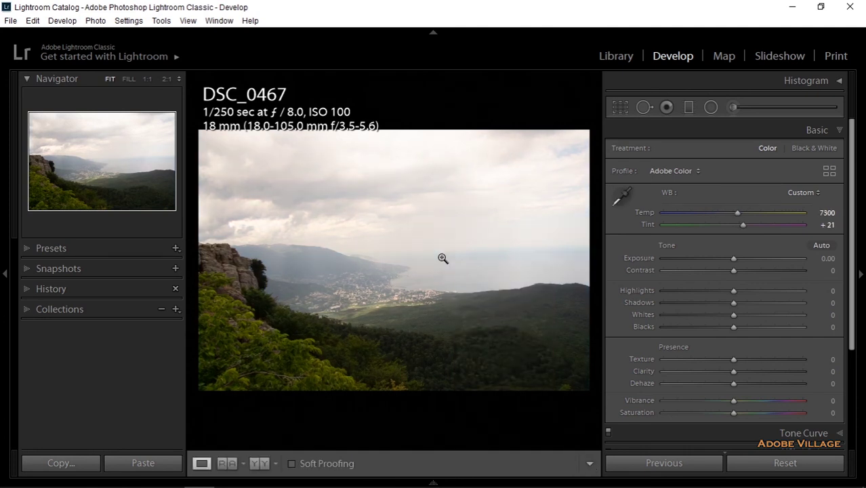
pyautogui.click(621, 196)
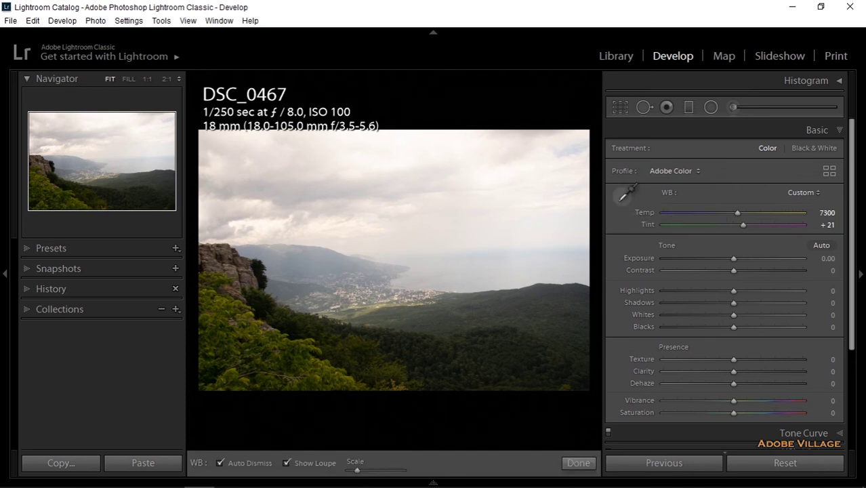
# - With Auto Dismiss off, sample foliage and another area to reach Temp 8100 / Tint +31
pyautogui.click(219, 462)
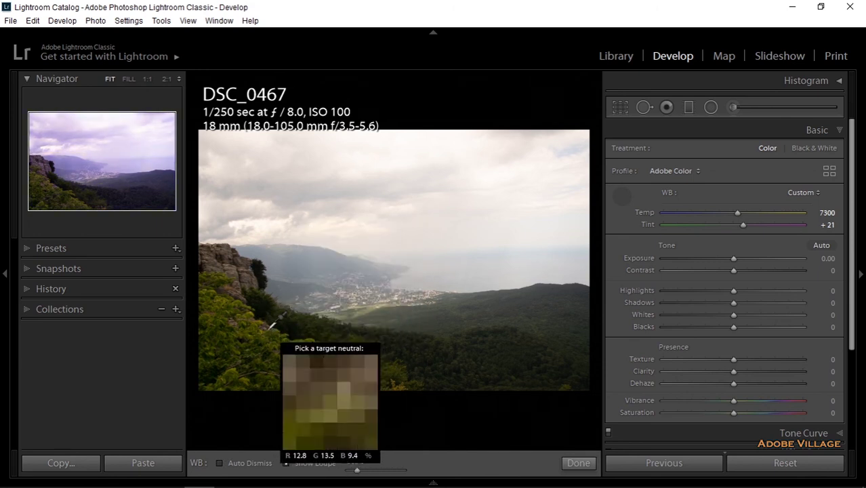
pyautogui.click(306, 309)
pyautogui.click(344, 264)
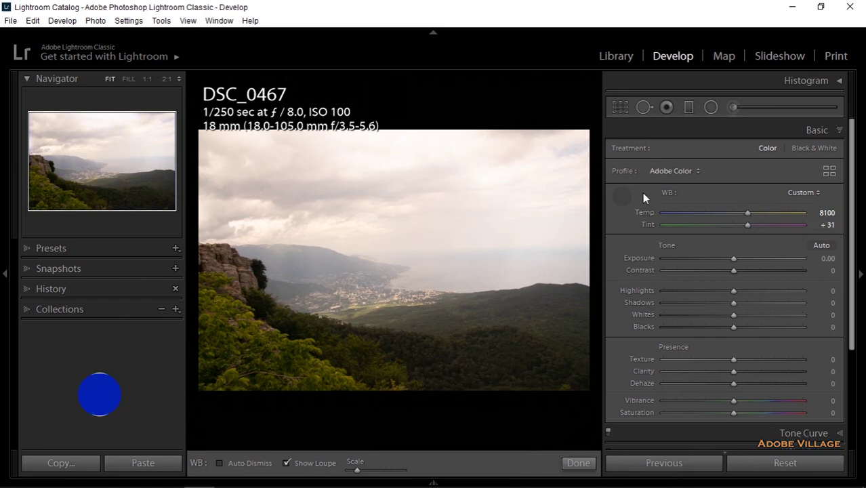
pyautogui.click(621, 196)
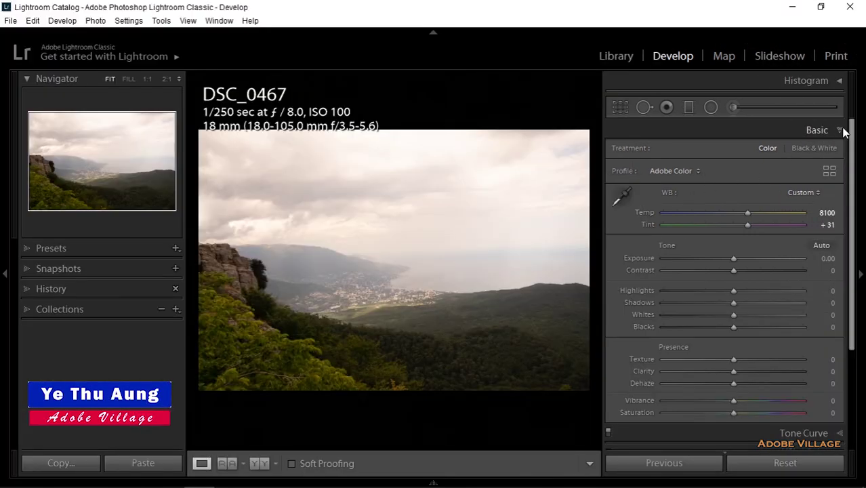
# - Fold away the Basic panel, keeping DSC_0467's warmed Temp 8100 / Tint +31
pyautogui.click(840, 129)
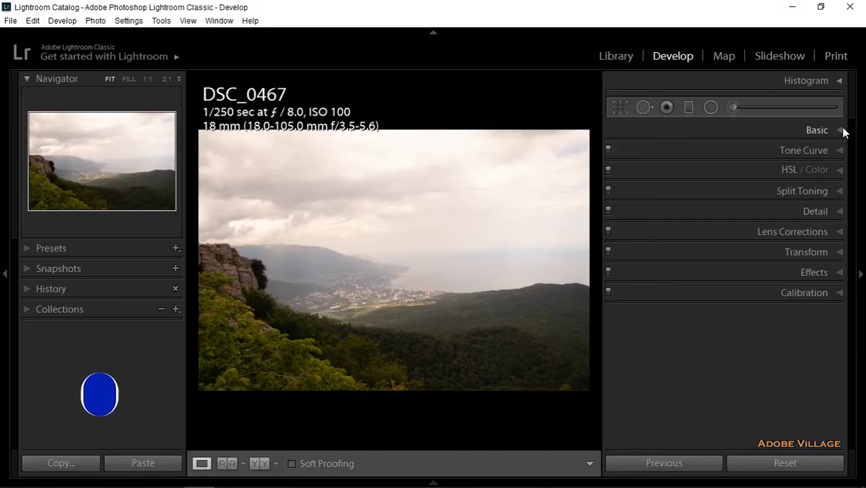